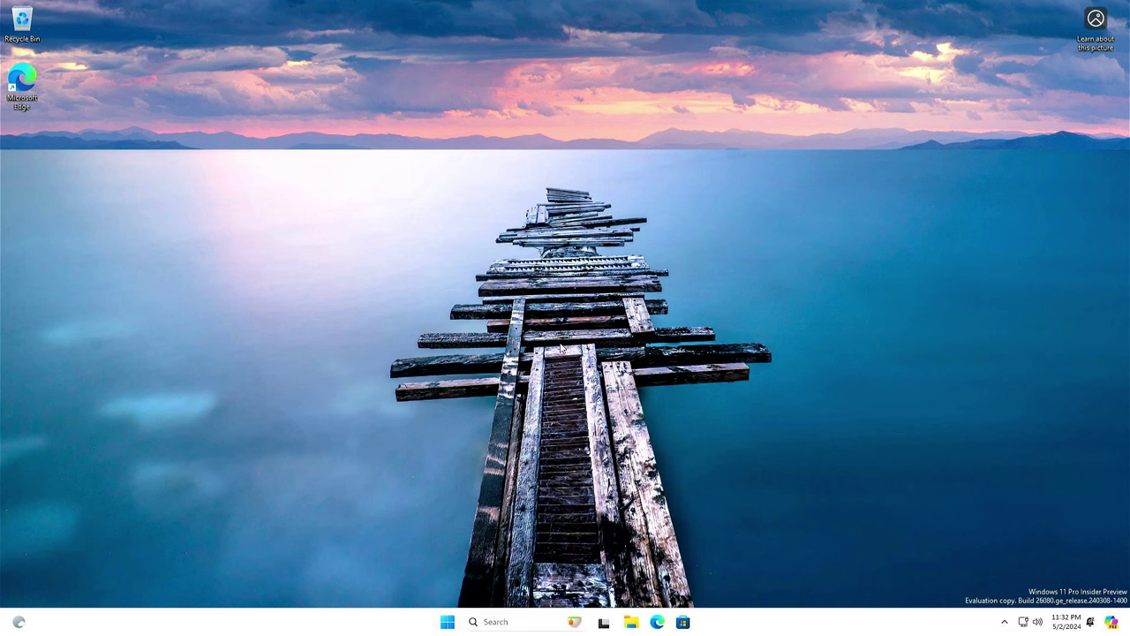
- Run winver from Start search to show About Windows with Version 24H2 (OS Build 26080.1)
key("super")
type("wi")
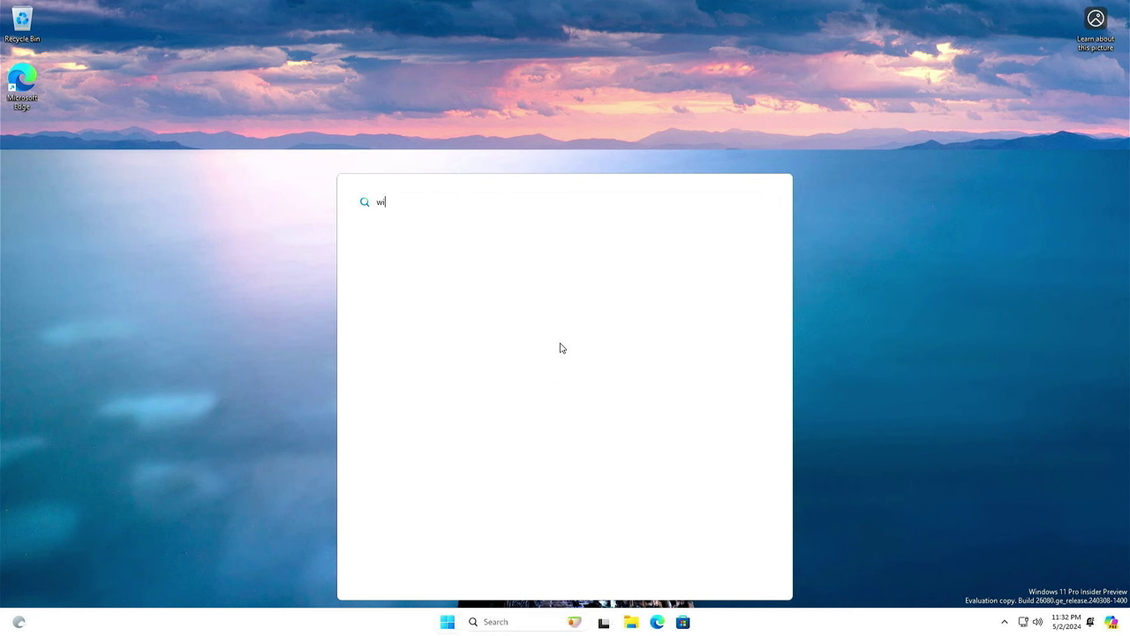
type("nver")
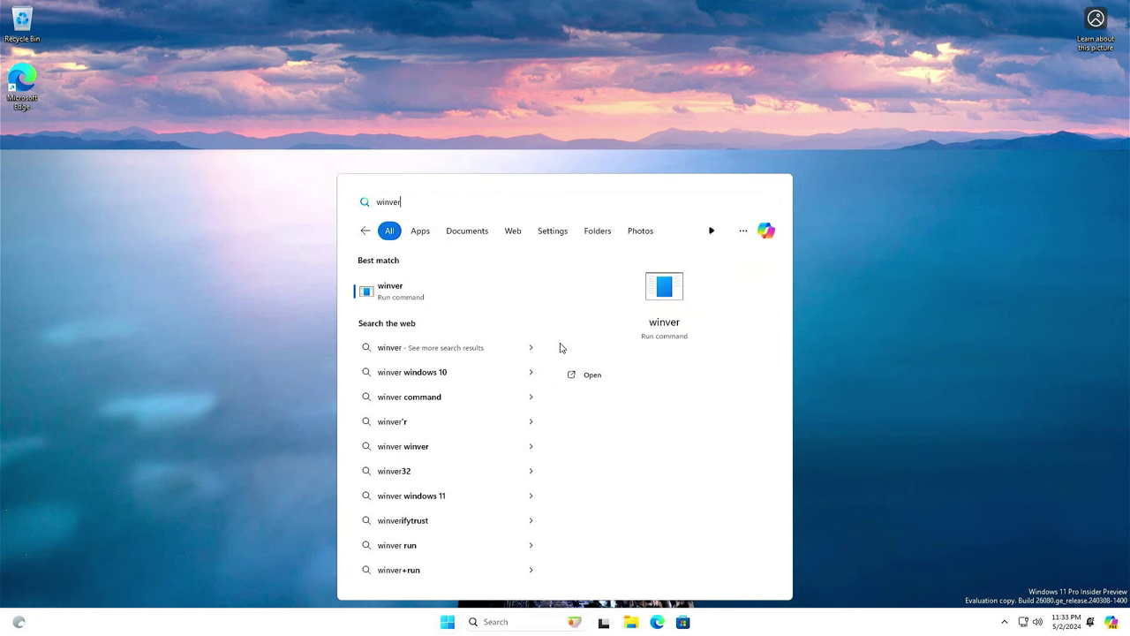
key("Return")
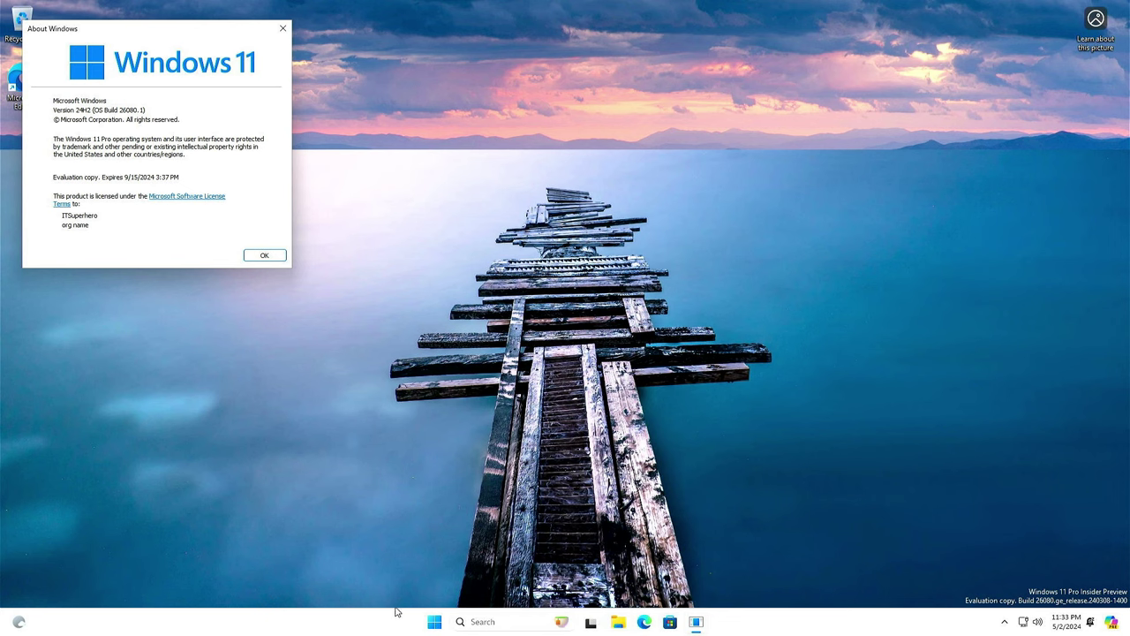
- Launch Task Manager from the taskbar and widen its Performance page to show full Intel Core i3-4130 details
right_click(387, 620)
left_click(424, 578)
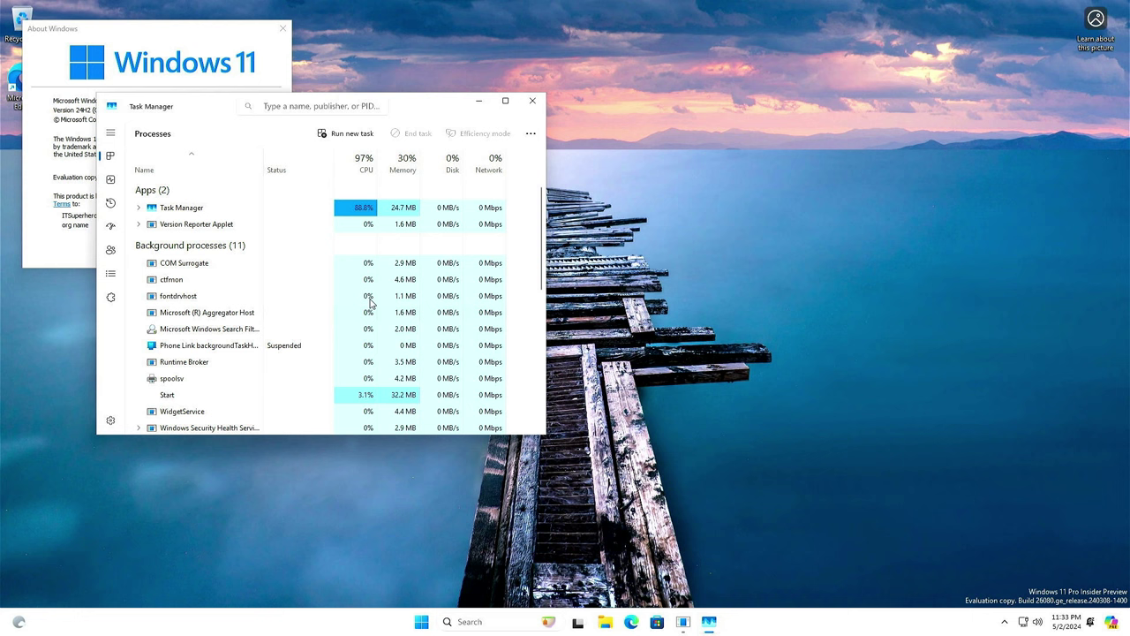
left_click_drag(417, 112, 655, 48)
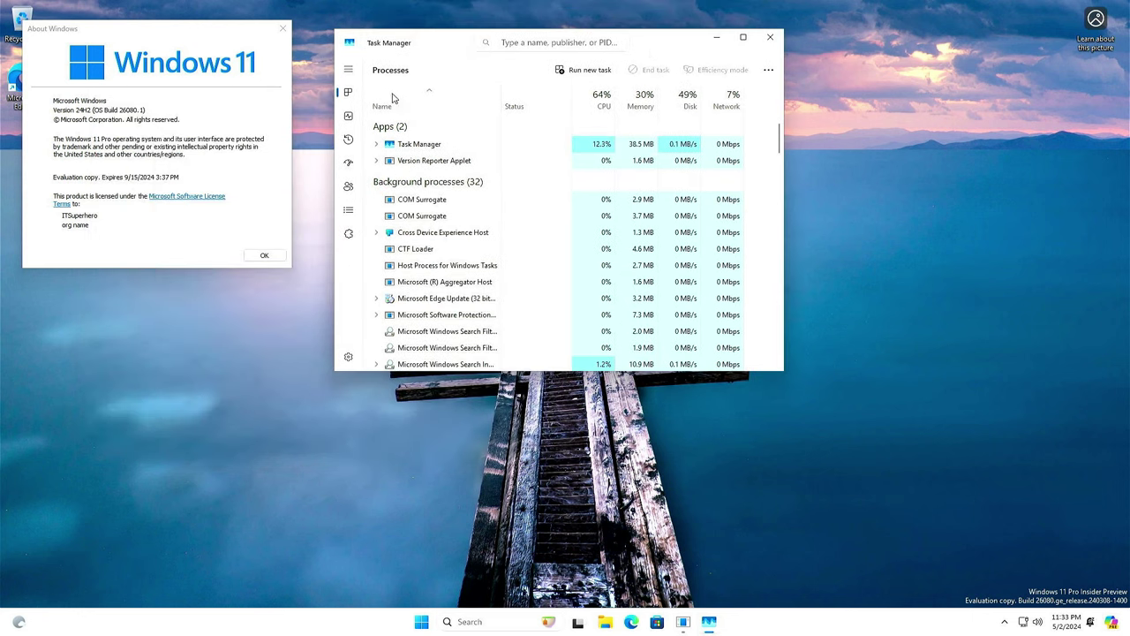
left_click(350, 71)
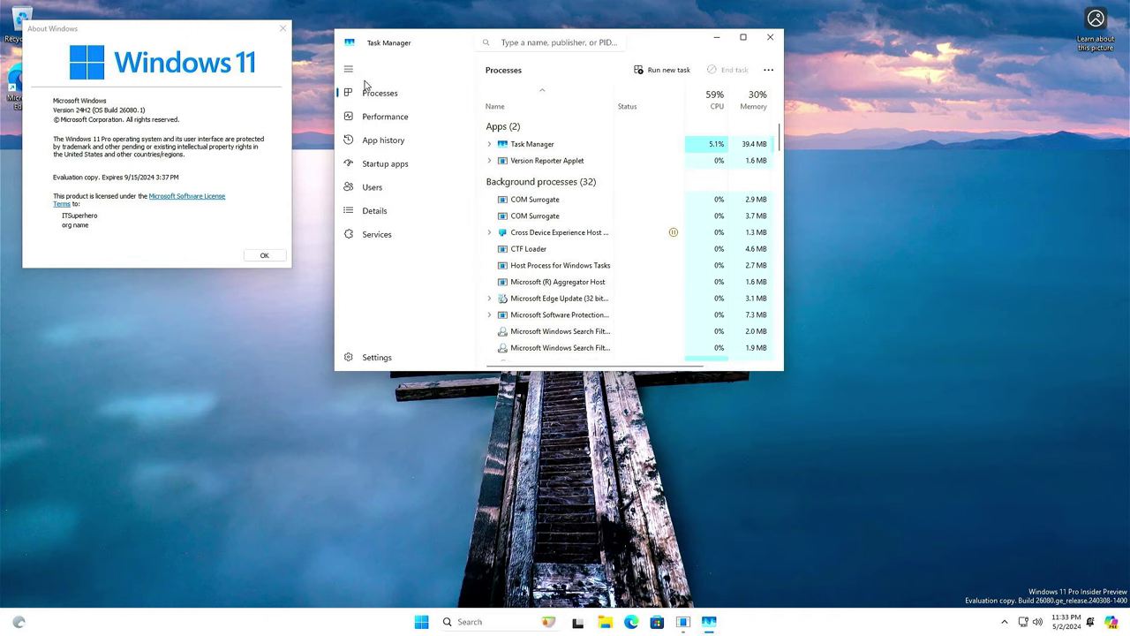
left_click(380, 123)
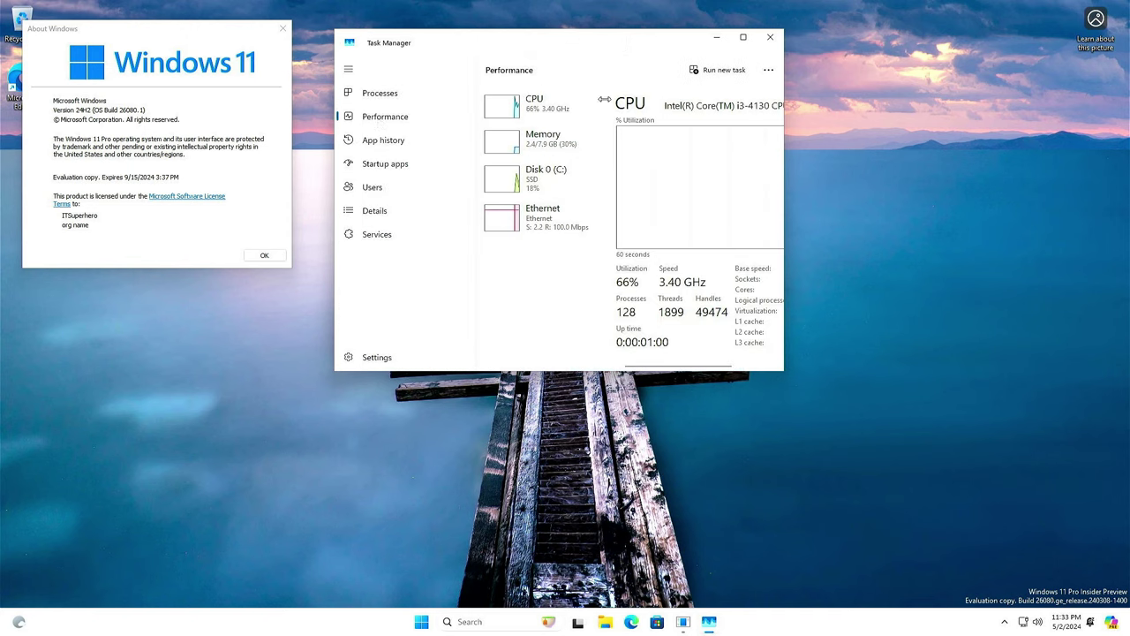
left_click_drag(604, 99, 969, 99)
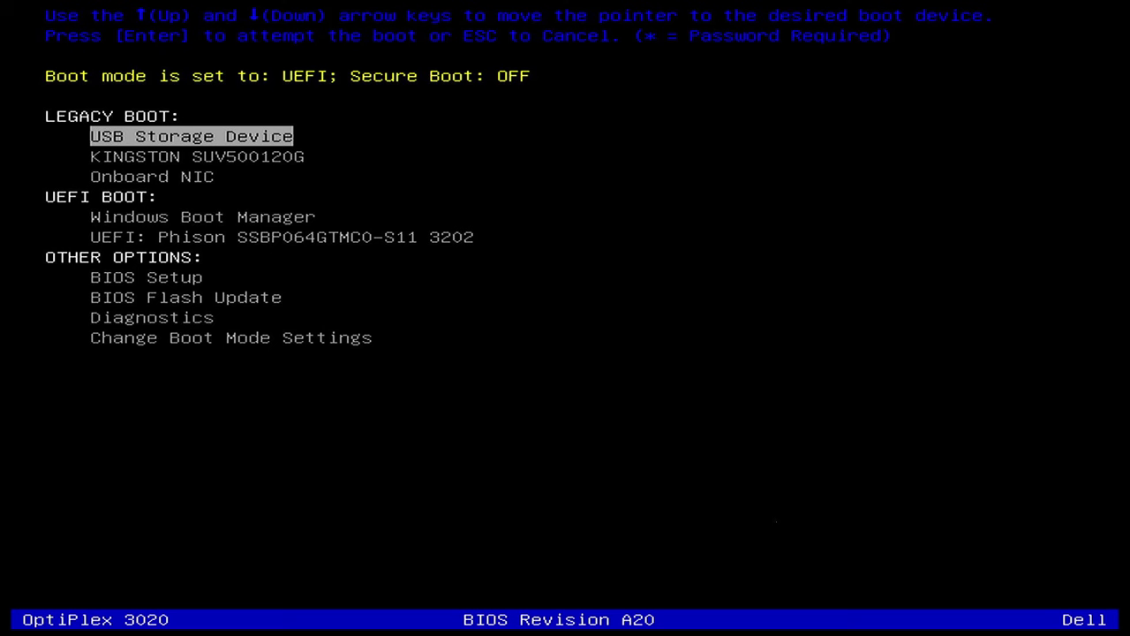
- Select the UEFI Phison device in the one-time boot menu to boot Windows 11 Setup
key("Down")
key("Down")
key("Down")
key("Down")
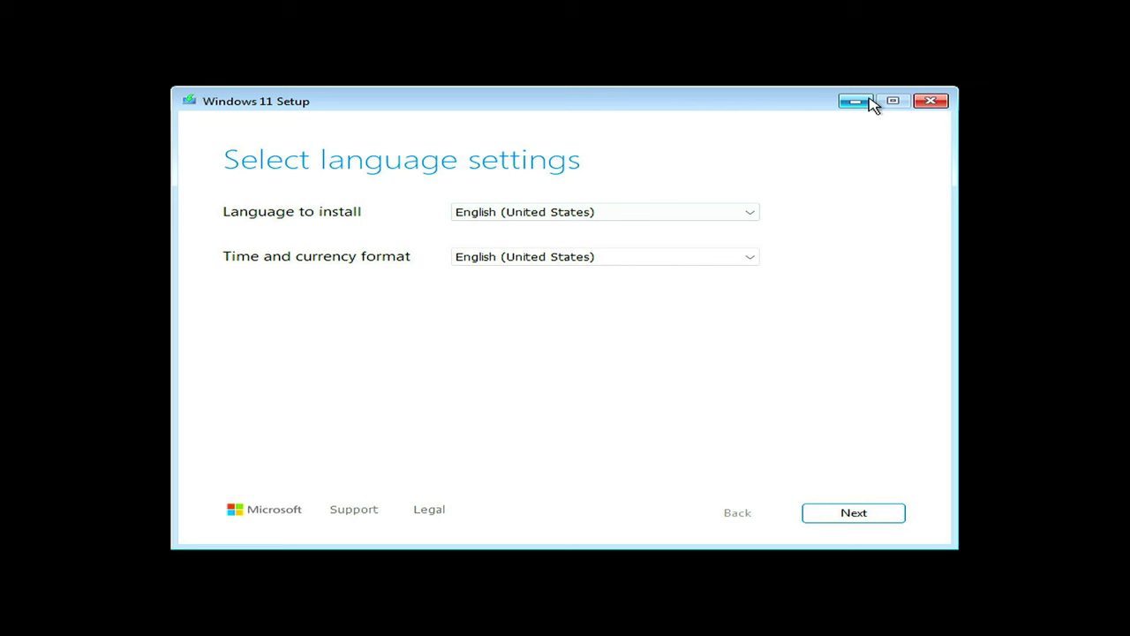
- Keep English (United States) and the US keyboard, and agree to a clean install deleting everything
left_click(853, 513)
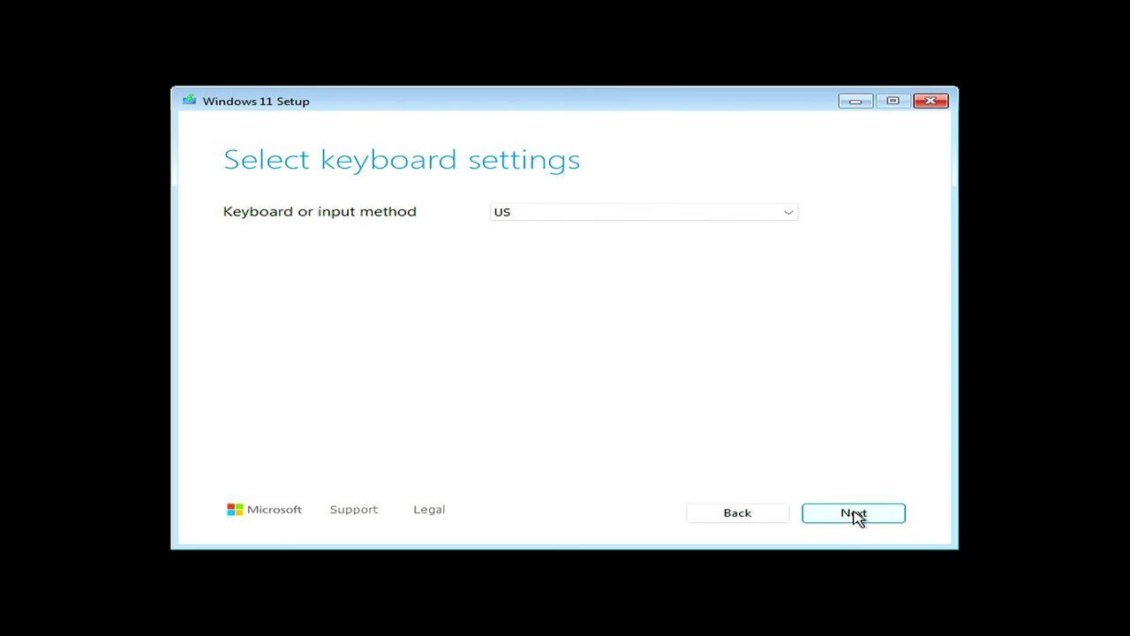
left_click(853, 513)
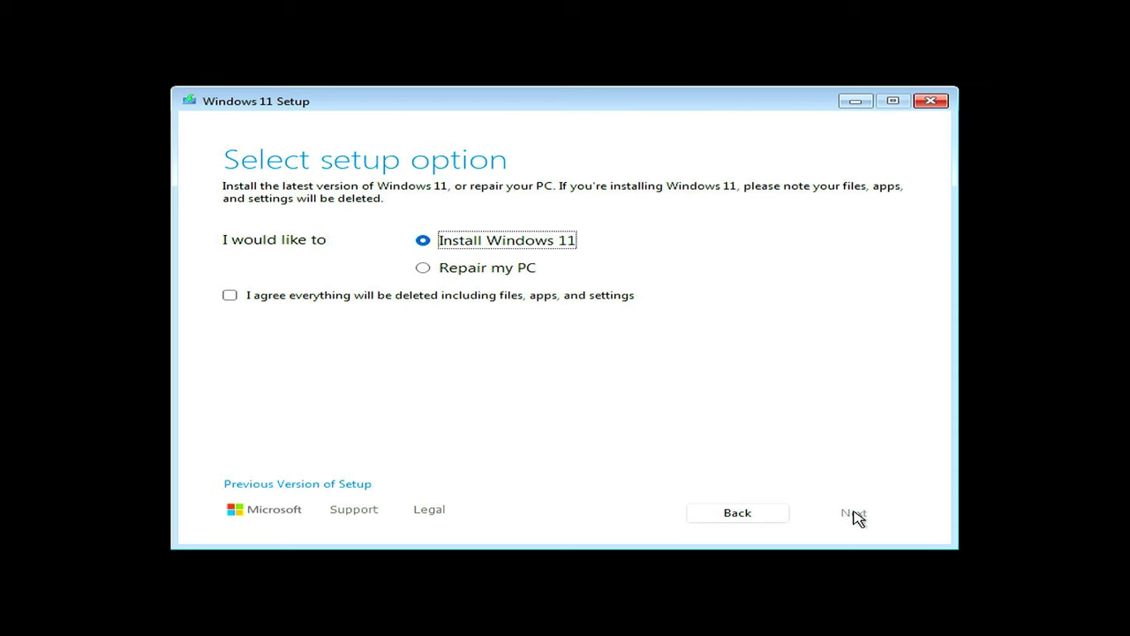
left_click(452, 302)
left_click(452, 302)
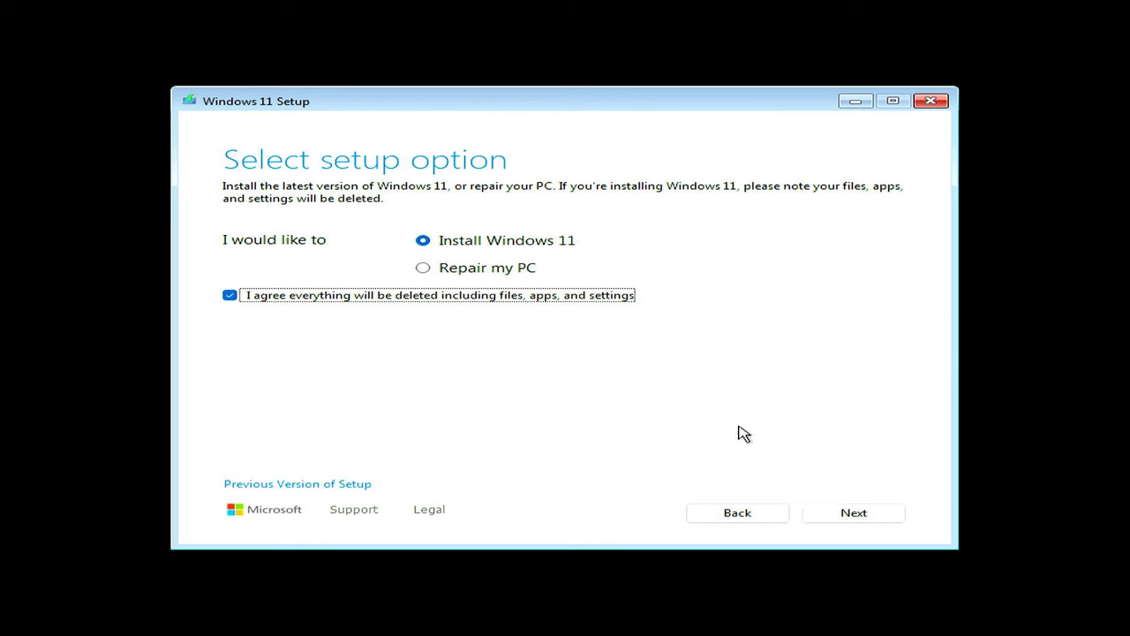
left_click(849, 513)
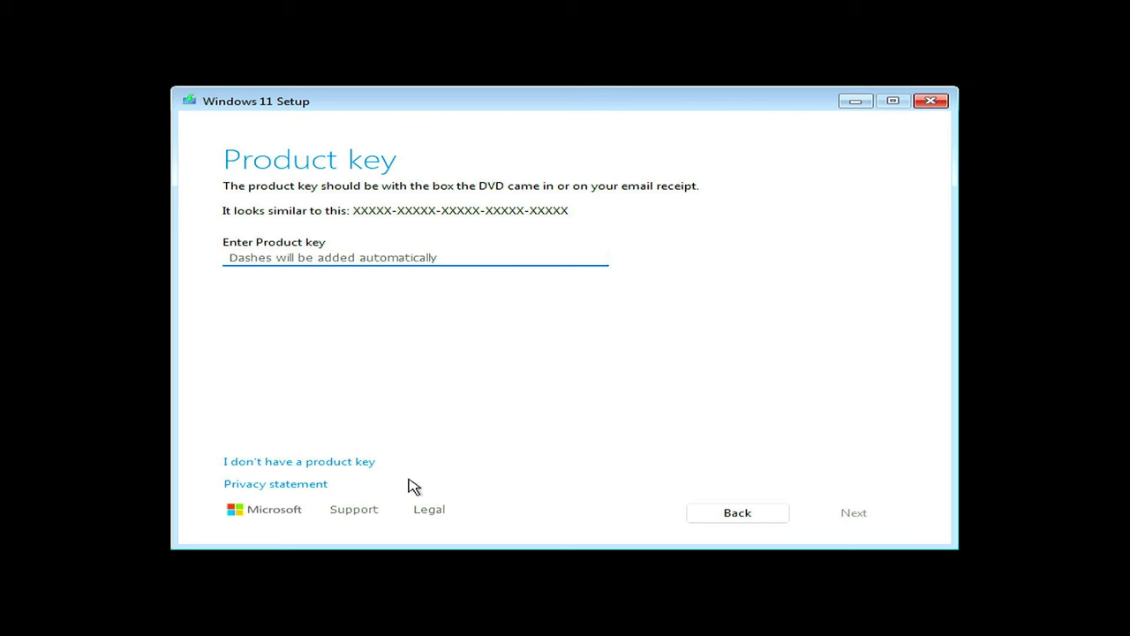
- Skip the product key, choose the Windows 11 Pro edition, and accept the license terms
left_click(354, 462)
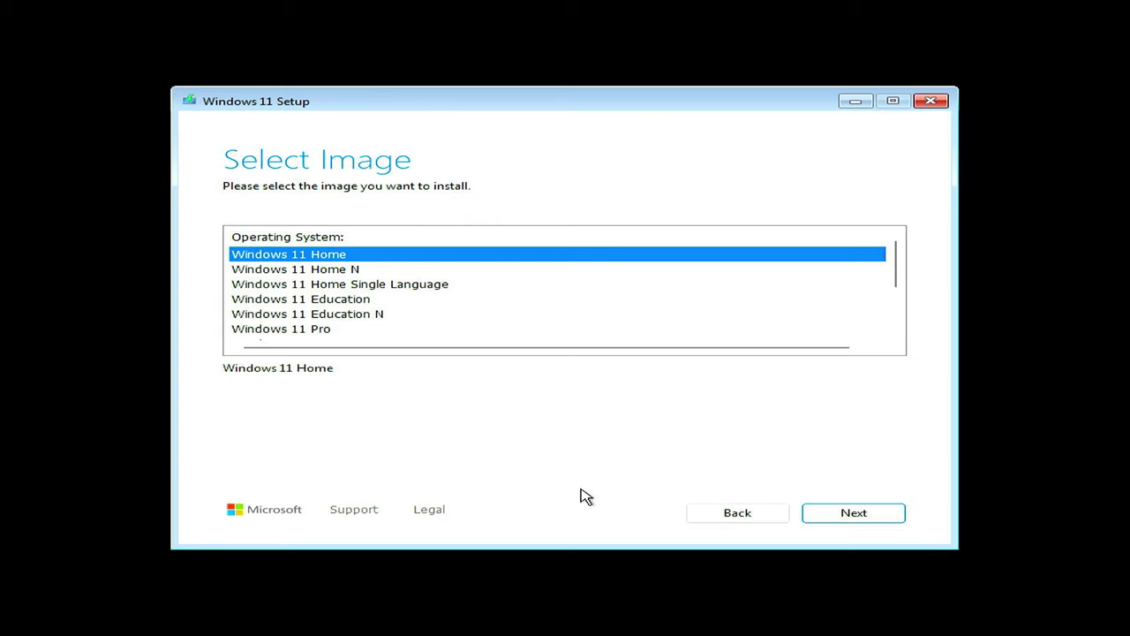
left_click(331, 332)
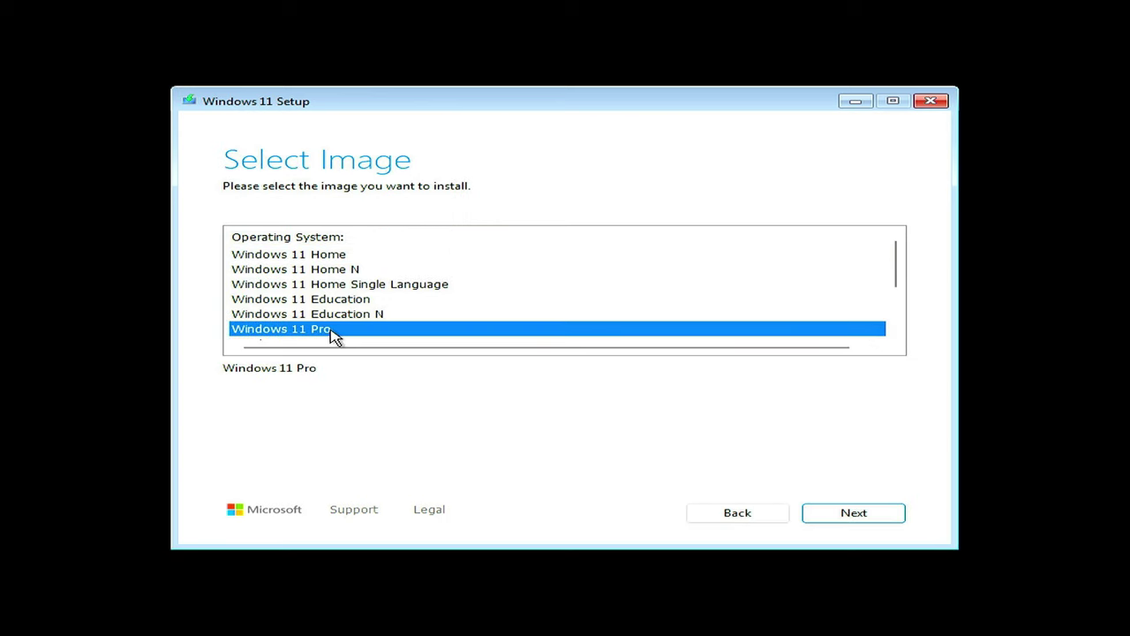
left_click(834, 515)
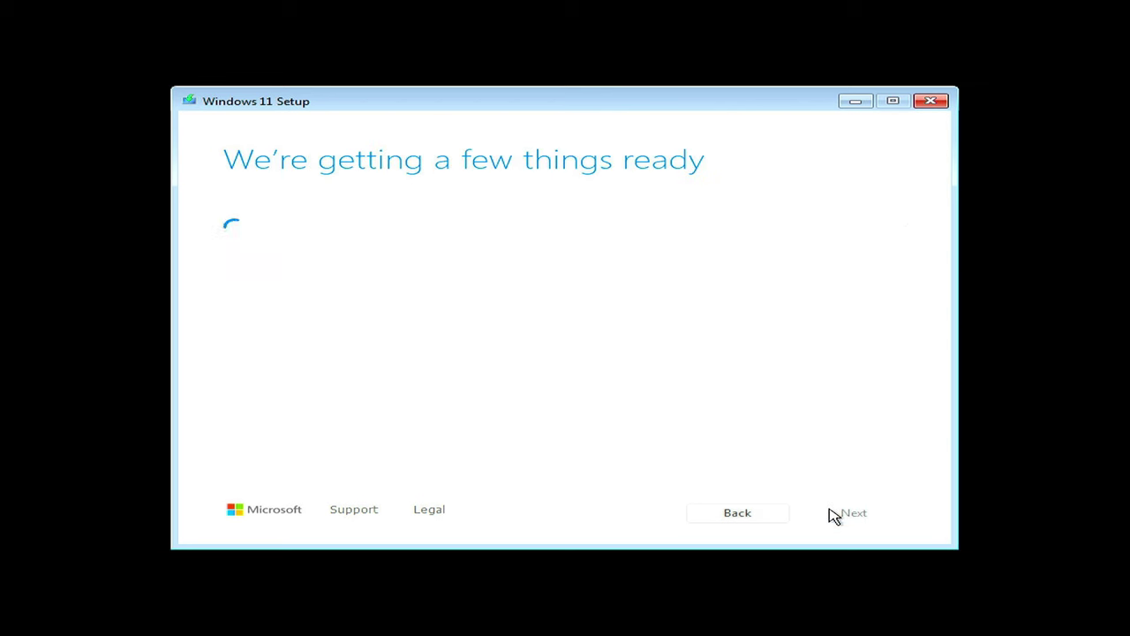
left_click(833, 515)
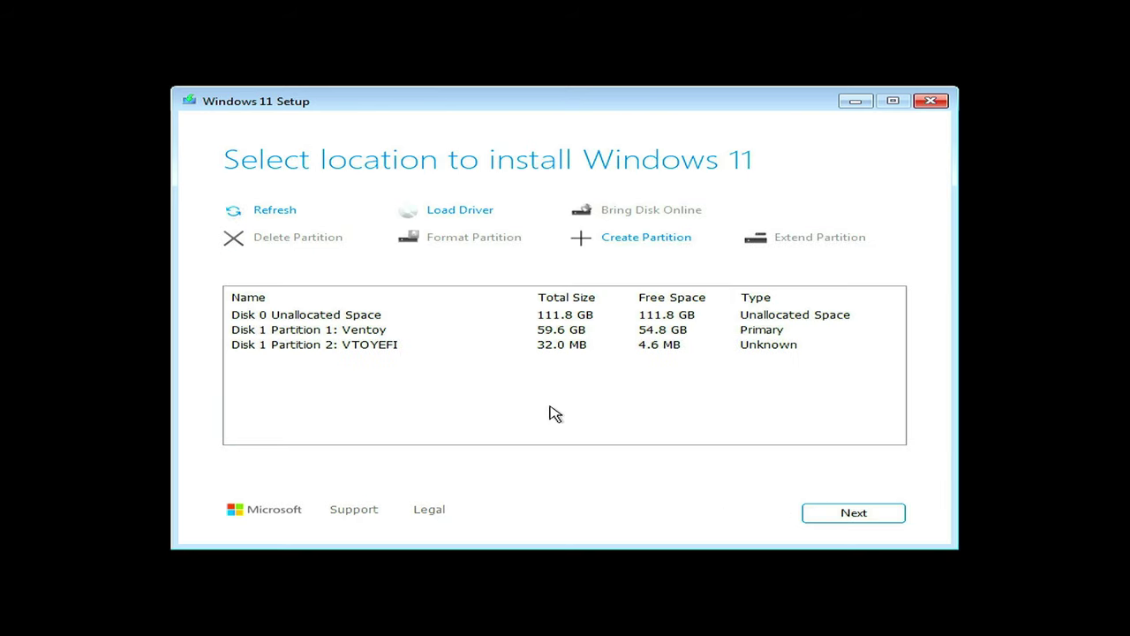
- Install Windows 11 Pro onto Disk 0's 111.8 GB unallocated space
left_click(572, 318)
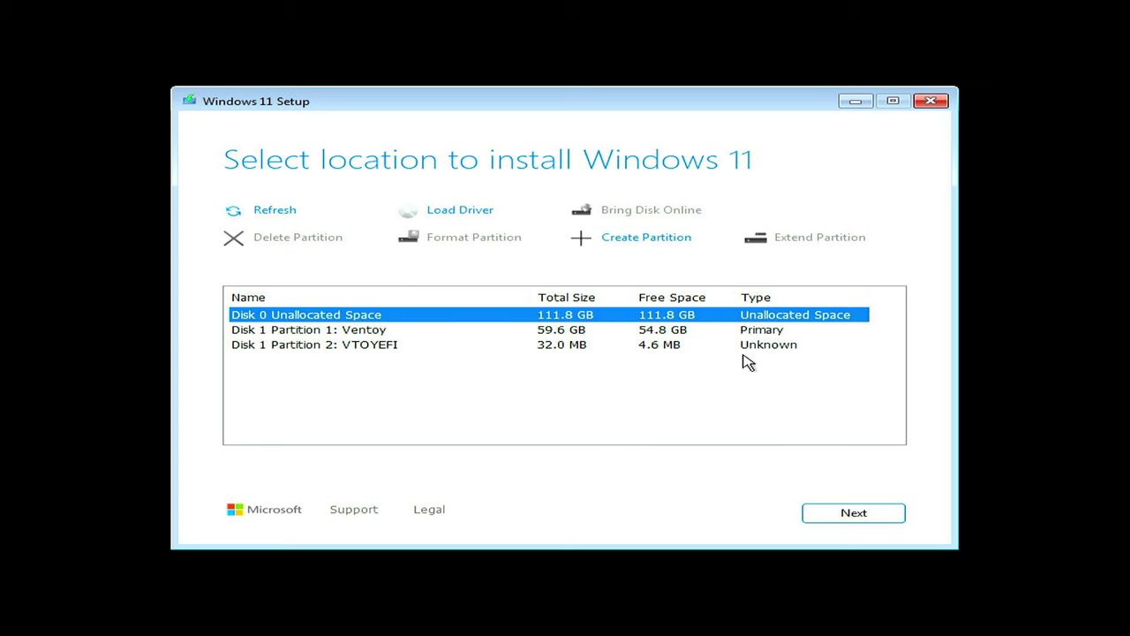
left_click(836, 513)
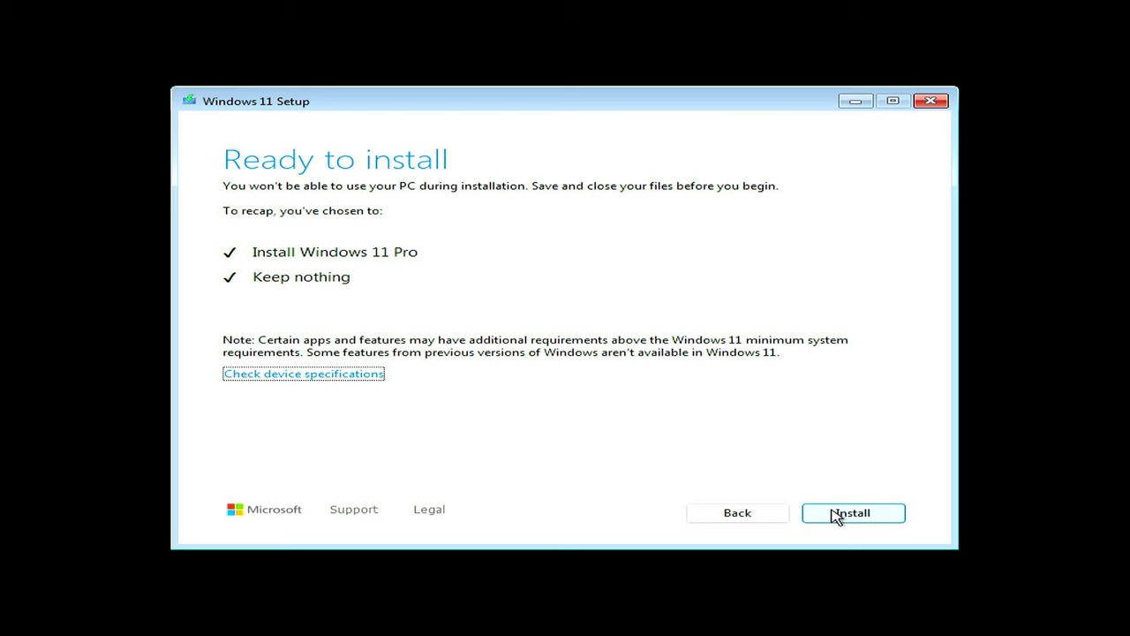
left_click(835, 514)
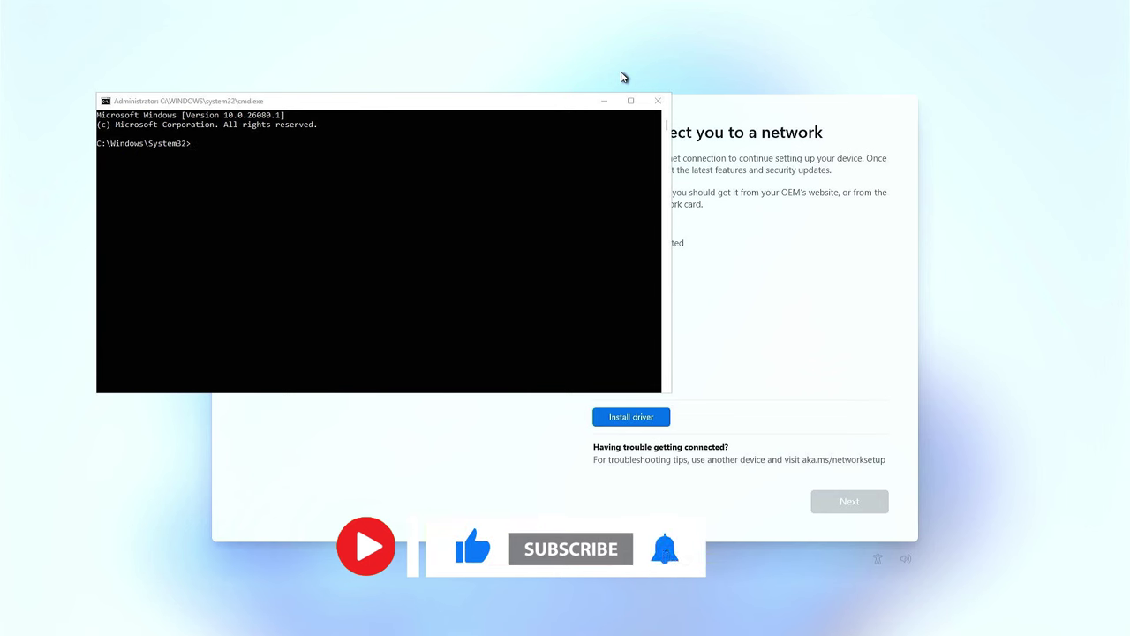
- Enter the oobe\bypassnro command in the Command Prompt to bypass the network requirement
left_click(568, 143)
type("oob")
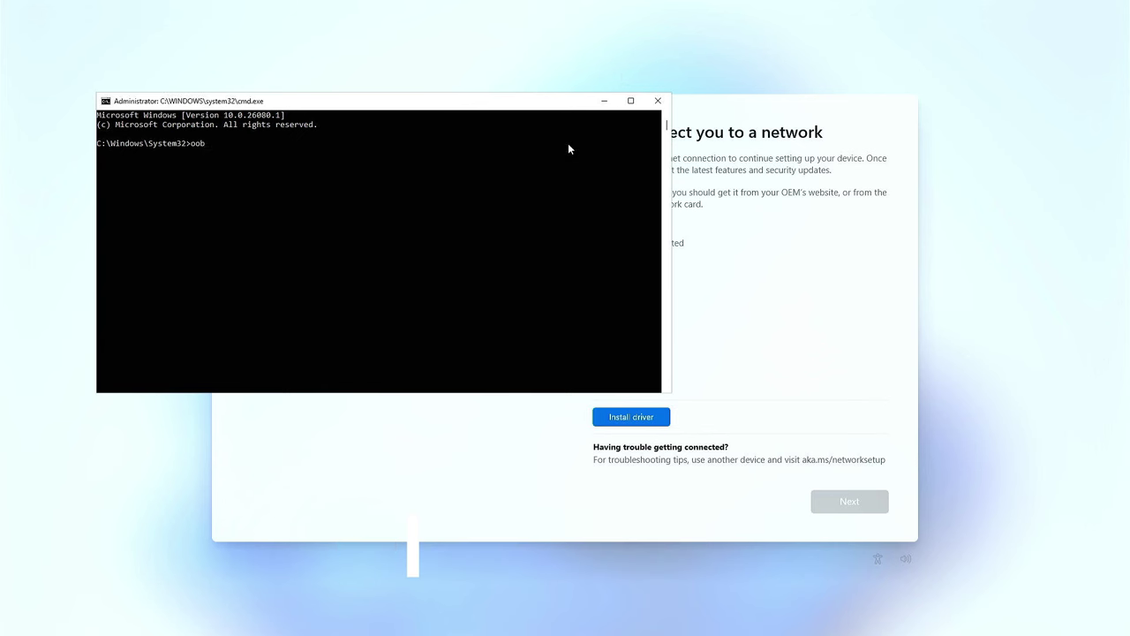
type("e\\bypas")
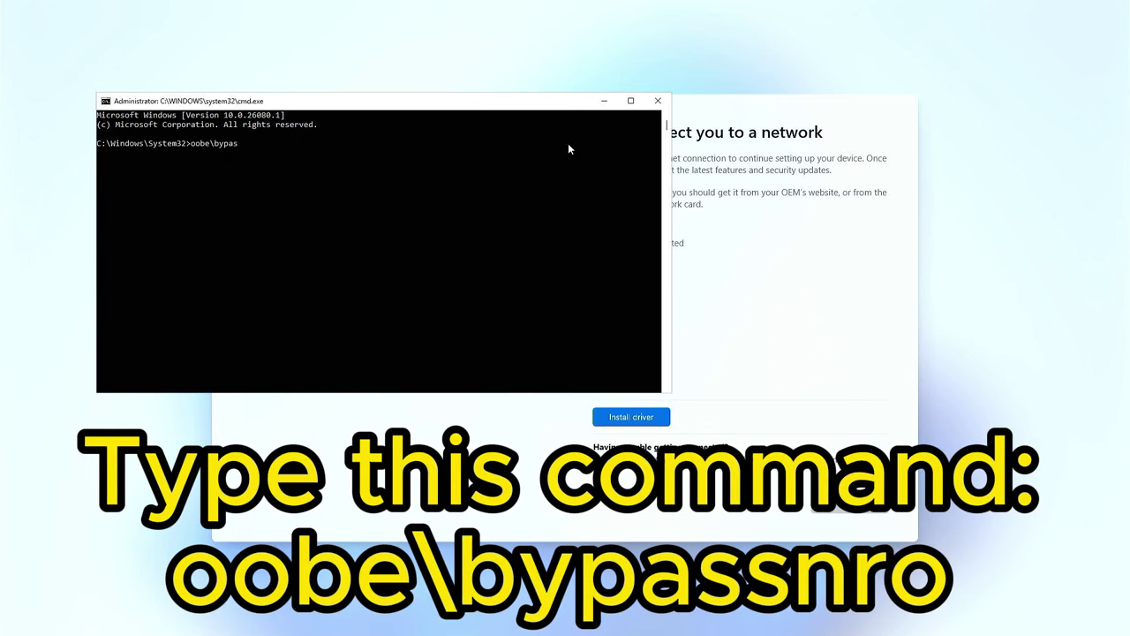
type("snro")
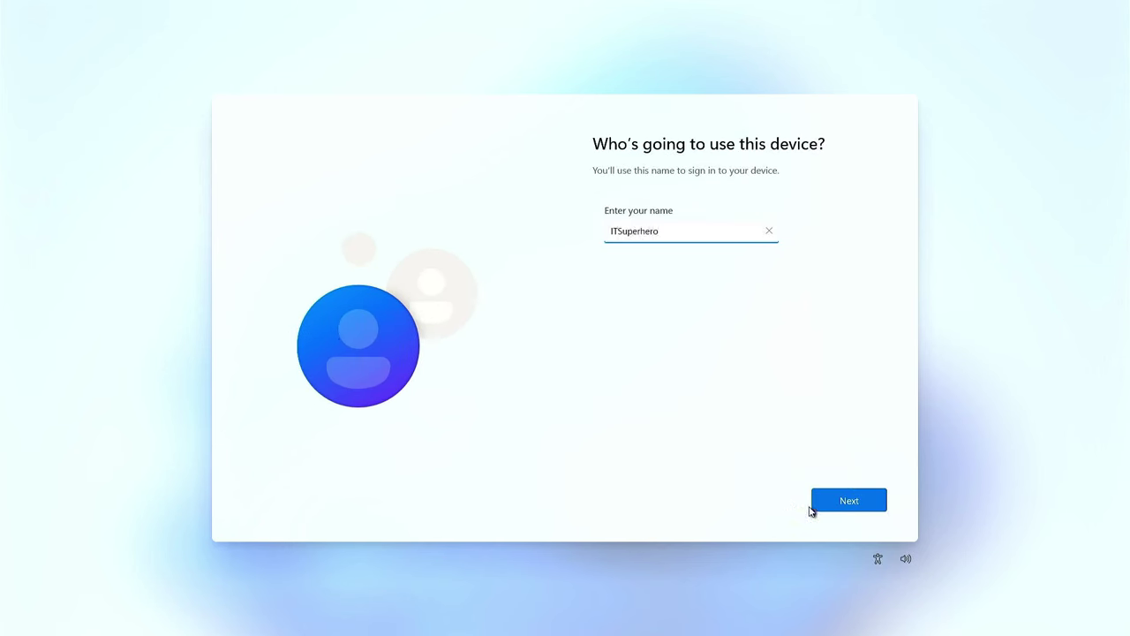
- Create a local account name with a blank password and accept all privacy settings
type("TSuperhero")
left_click(814, 507)
left_click(816, 508)
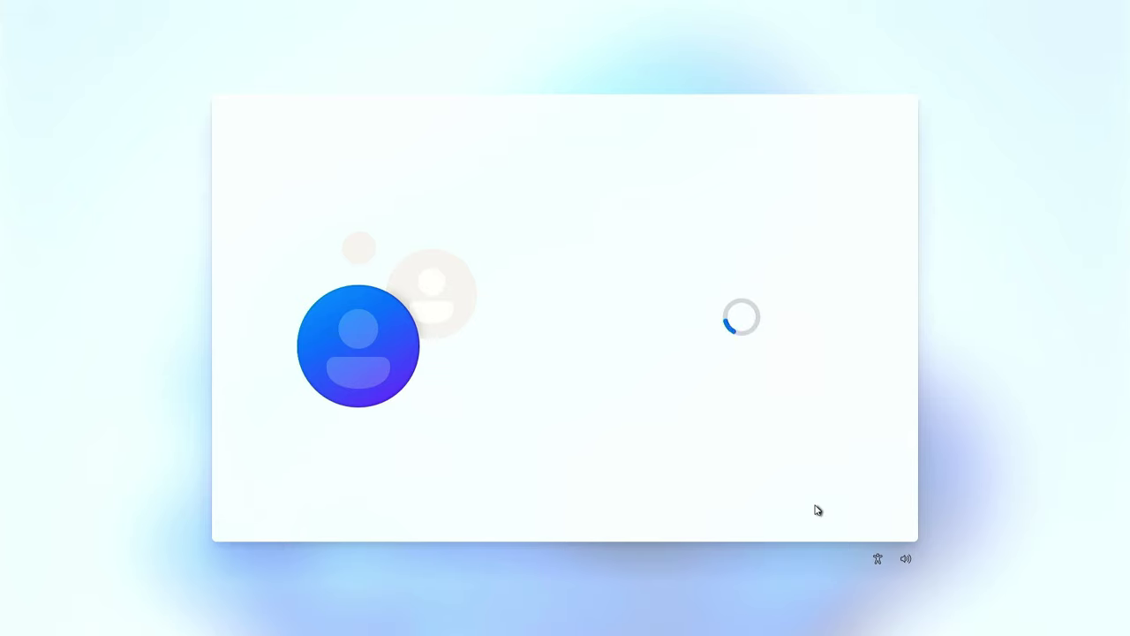
left_click(817, 509)
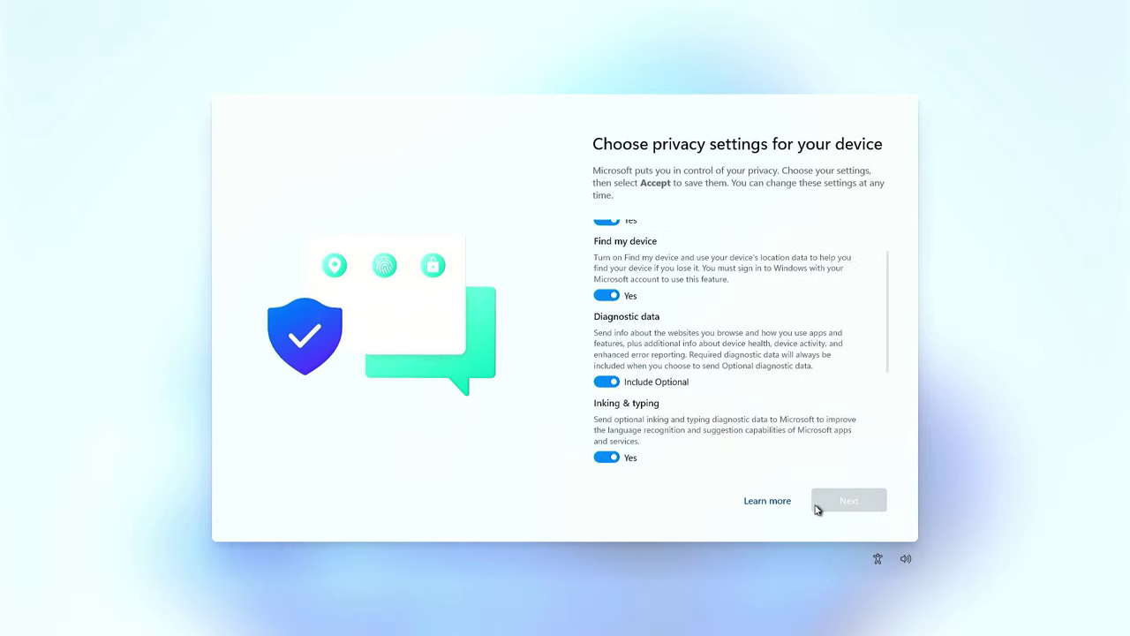
left_click(817, 510)
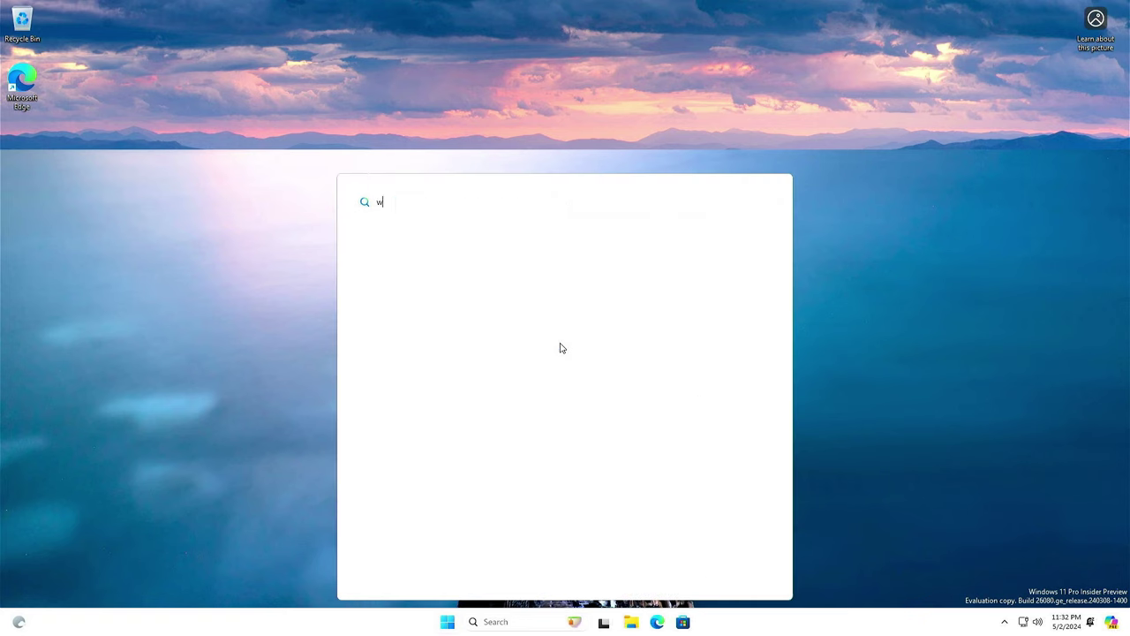
- Run winver on the fresh install to confirm Version 24H2 (OS Build 26080.1)
type("inver")
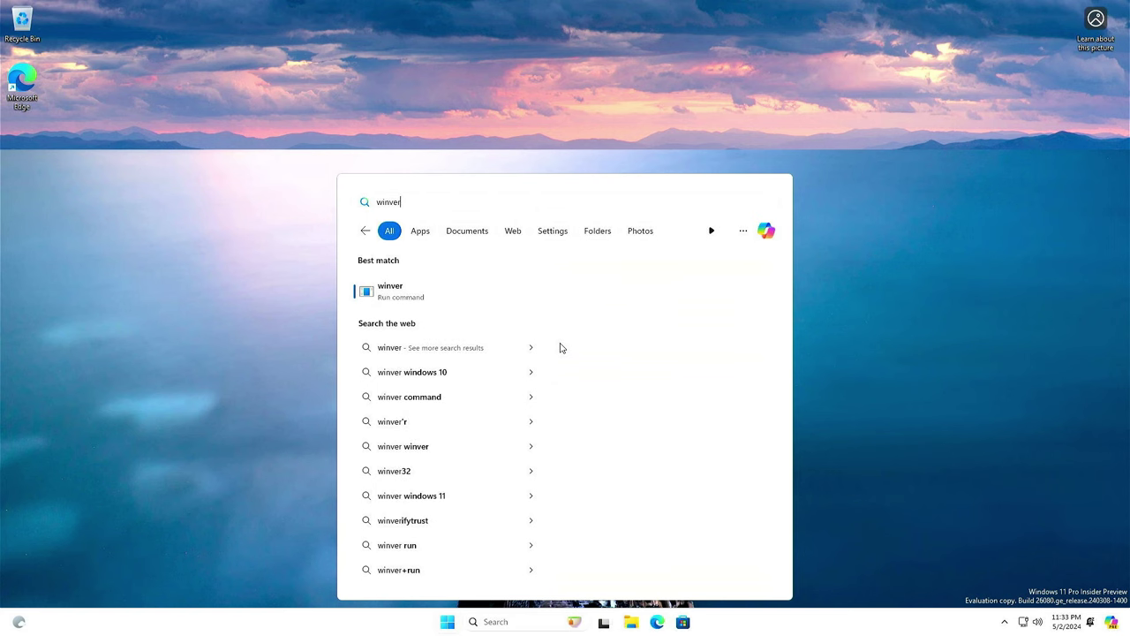
key("Return")
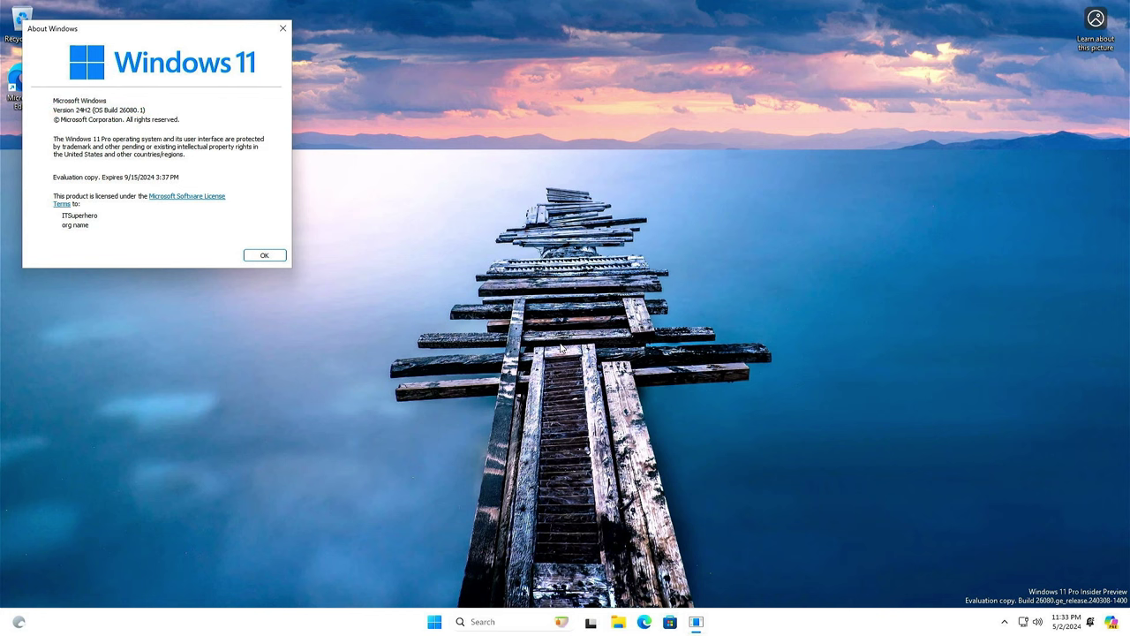
- Launch Task Manager and widen its Performance page to read the Intel Core i3-4130 @ 3.40GHz details
right_click(394, 620)
left_click(426, 577)
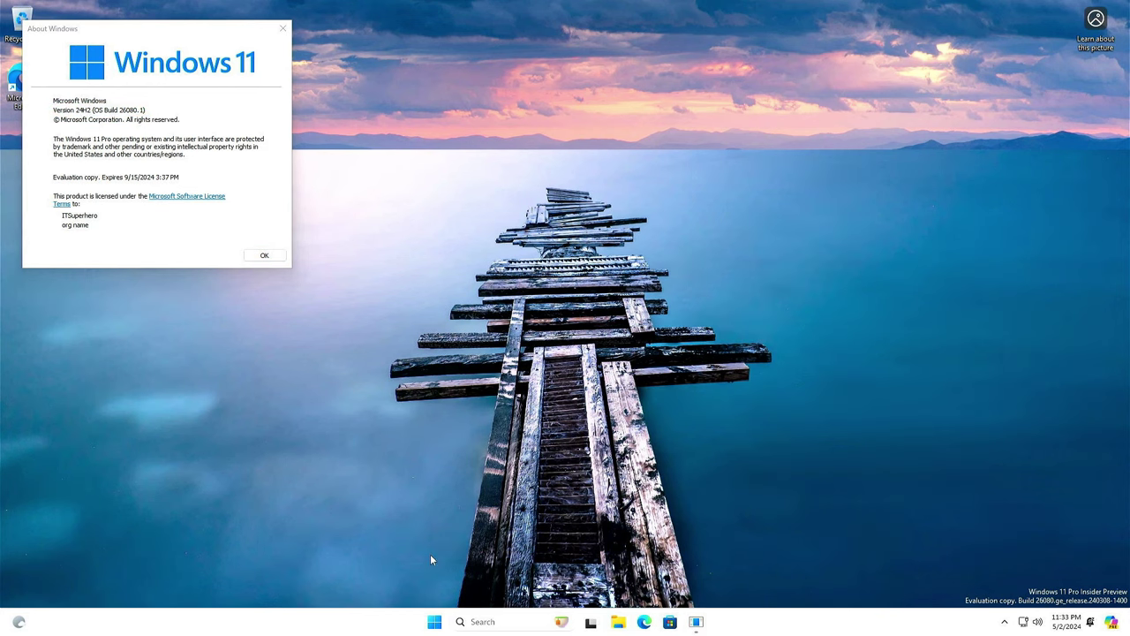
left_click_drag(415, 101, 652, 47)
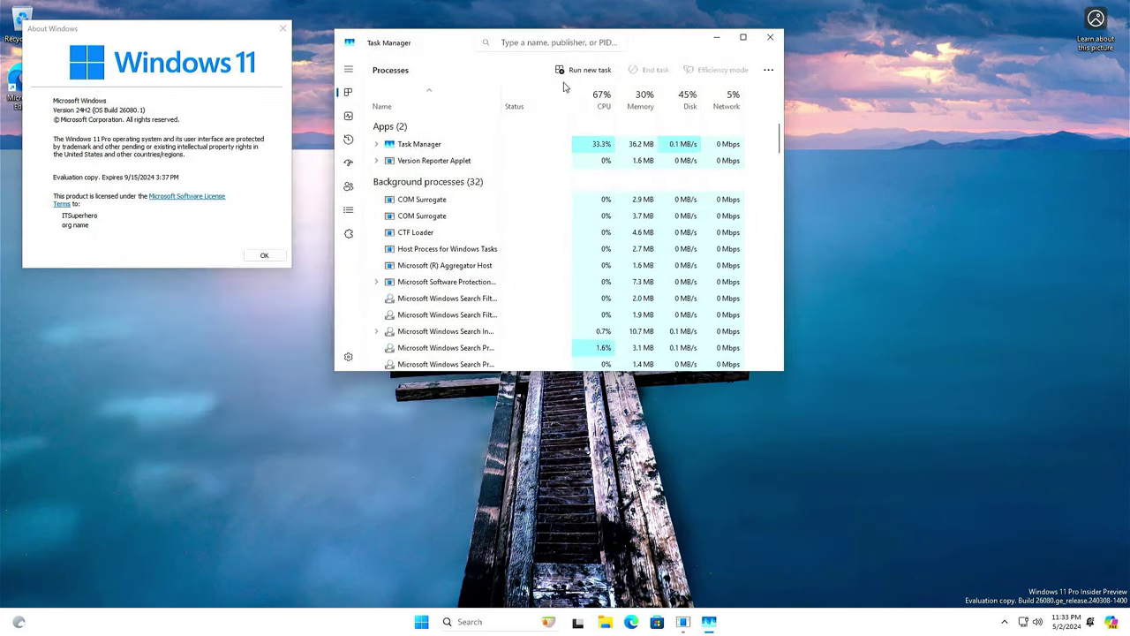
left_click(349, 69)
left_click(378, 120)
left_click_drag(784, 130, 970, 129)
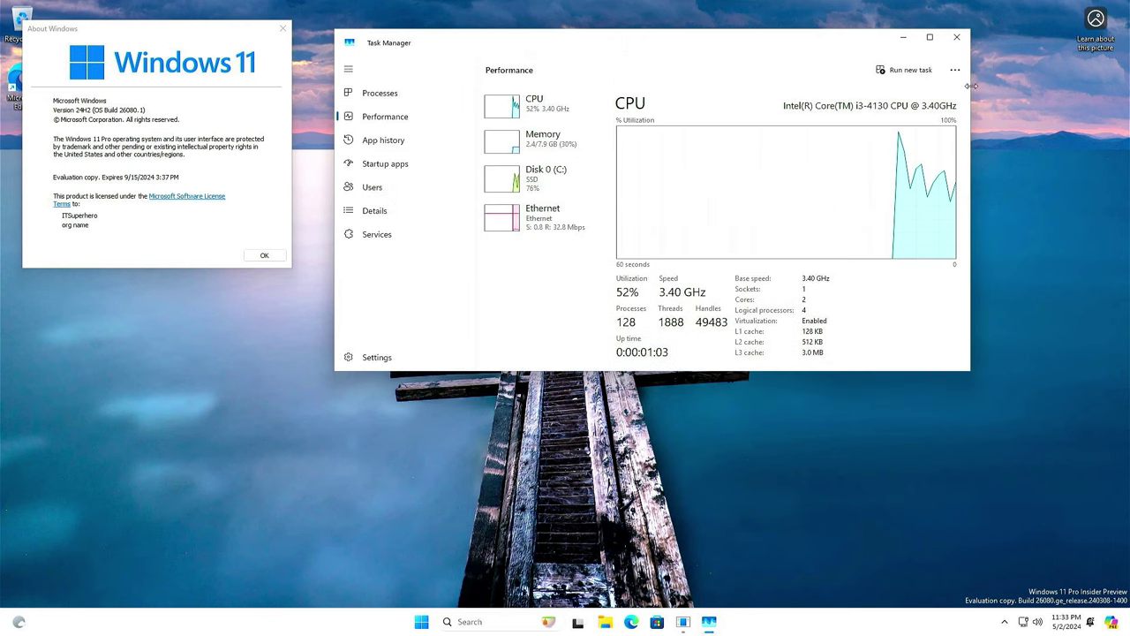